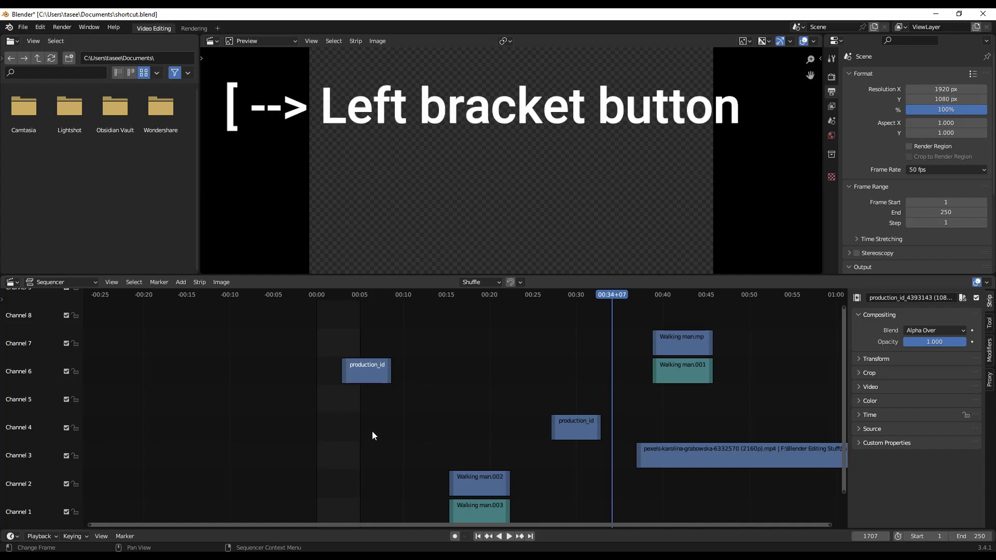
# Step: Select all strips located before the playhead at 00:34+07 in the sequencer
pyautogui.press('[')
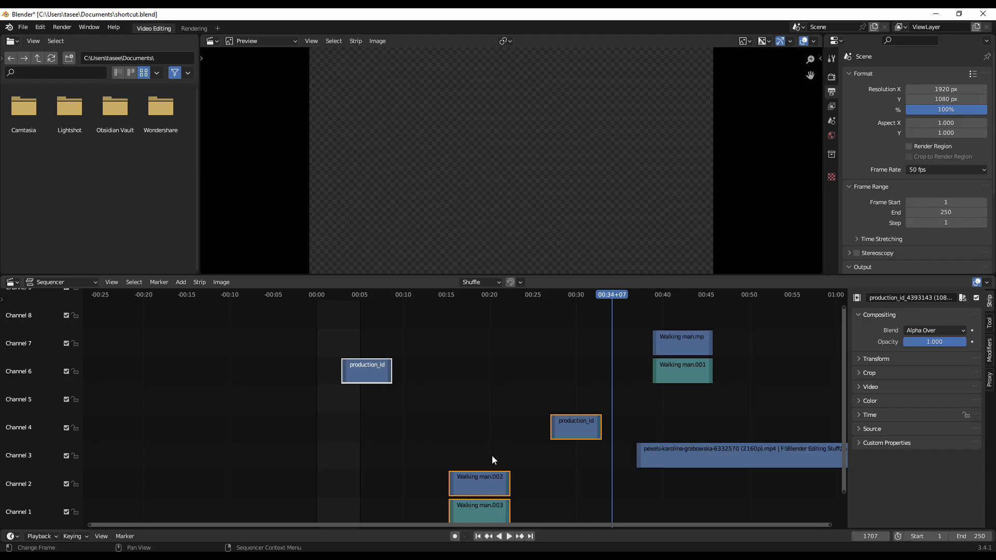
pyautogui.press('x')
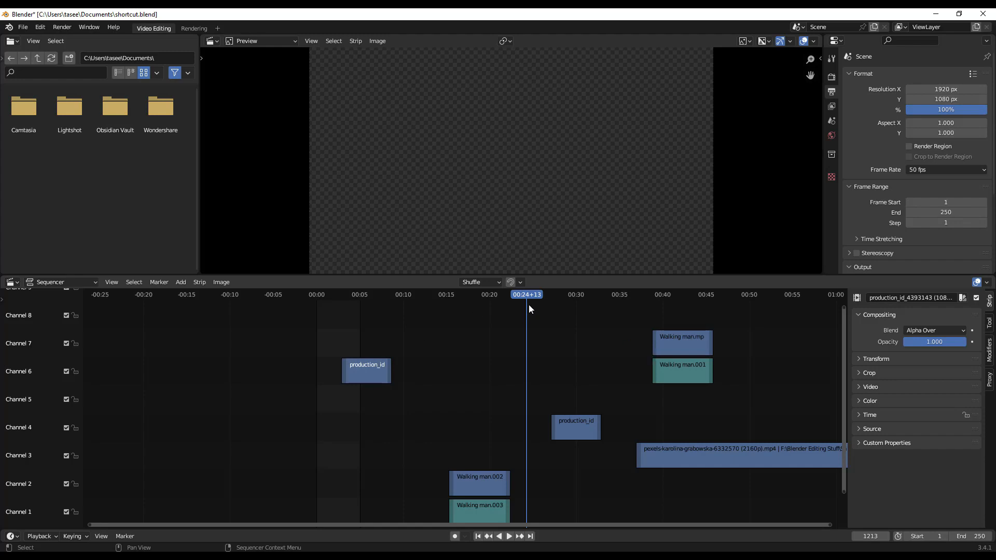
# Step: Select all strips after the playhead at 00:24+13, and again with the playhead at 00:11+06
pyautogui.press(']')
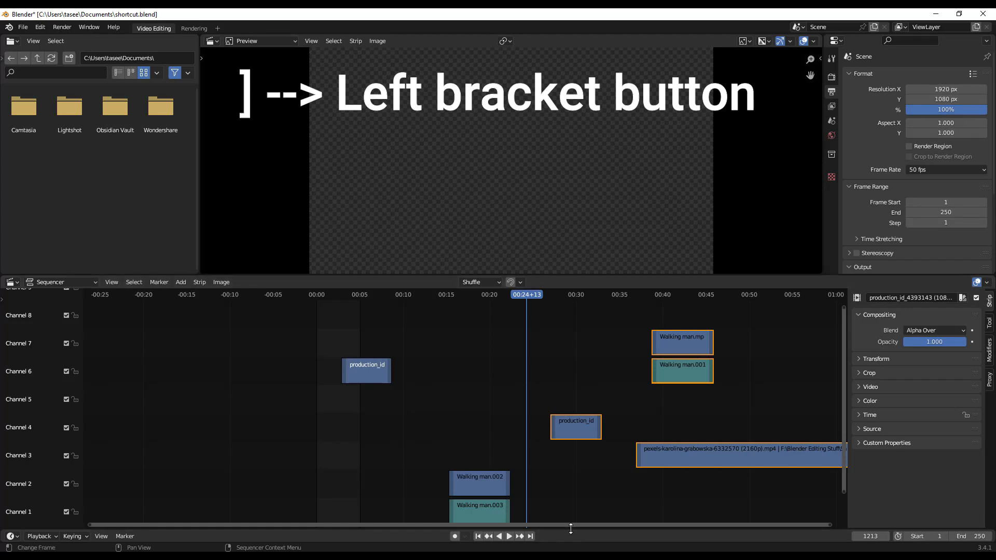
pyautogui.moveTo(568, 524); pyautogui.dragTo(584, 519)
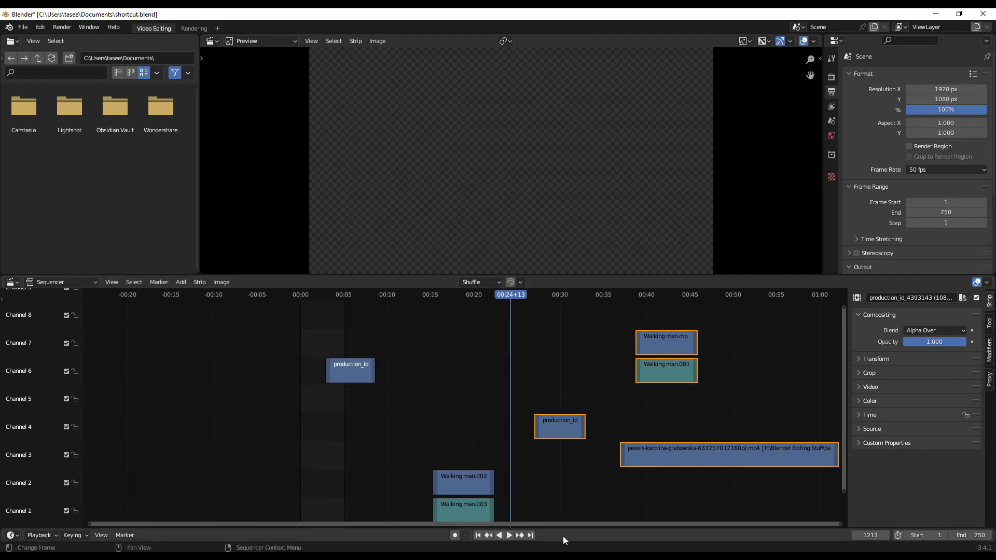
pyautogui.moveTo(567, 530); pyautogui.dragTo(567, 530)
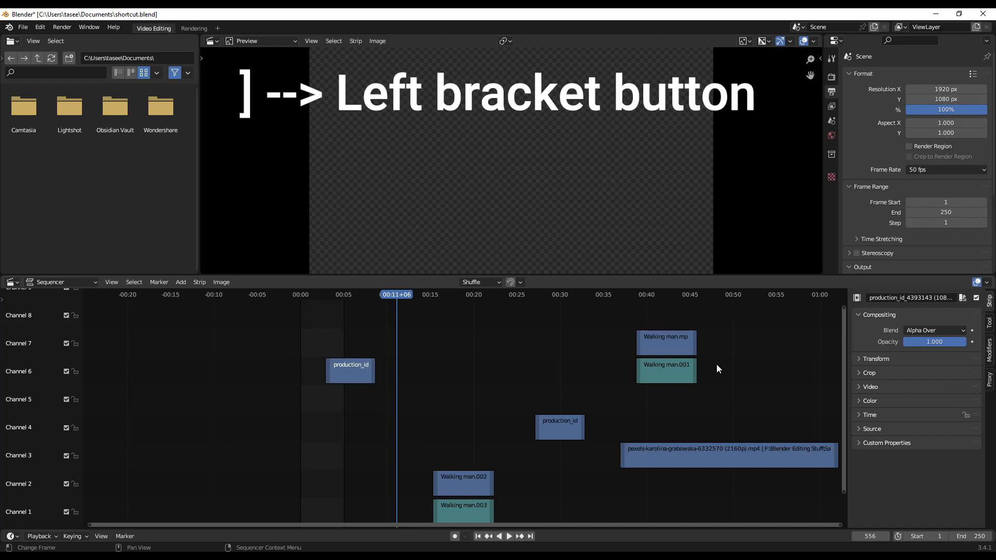
pyautogui.press(']')
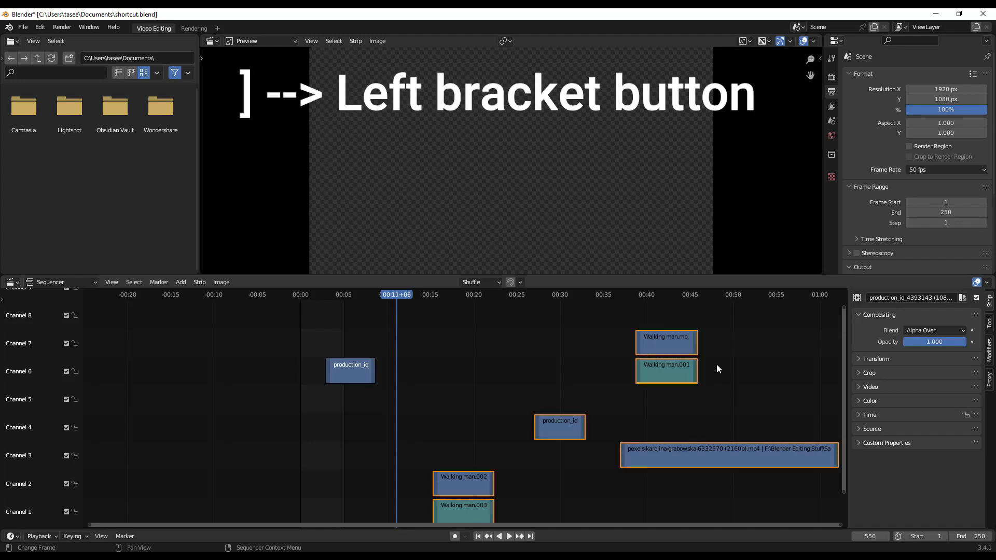
pyautogui.press('x')
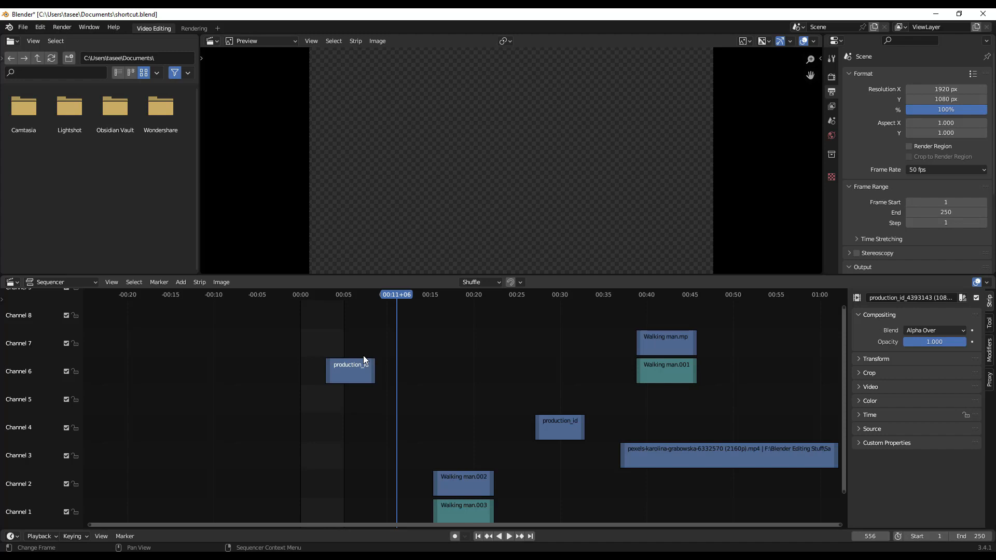
pyautogui.hotkey('shift', 'a')
pyautogui.moveTo(363, 357)
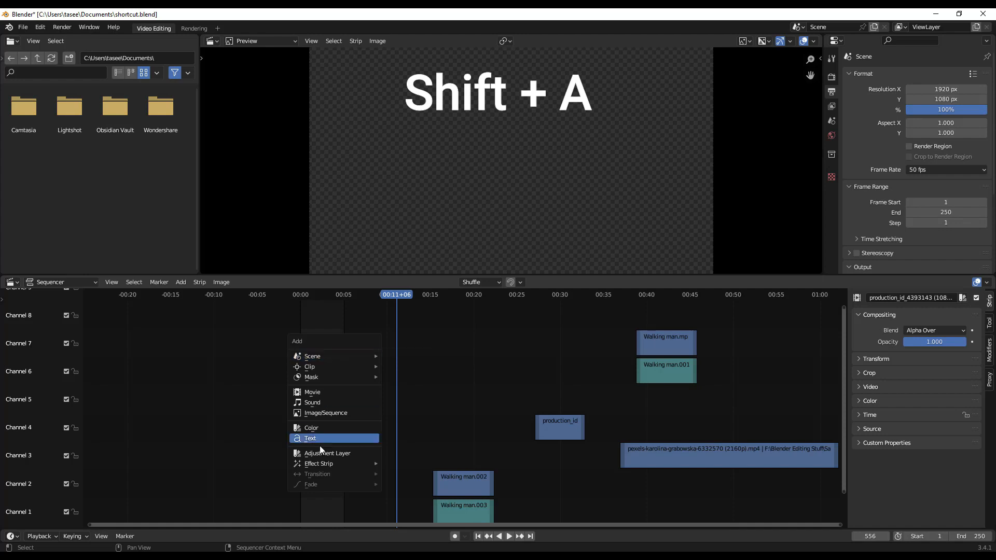
pyautogui.click(328, 392)
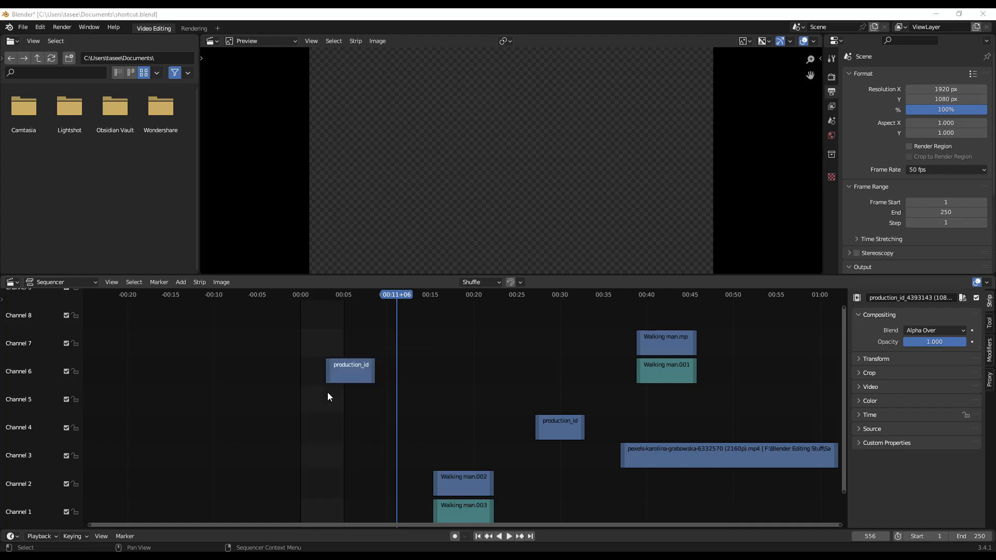
pyautogui.scroll(-5, 454, 326)
pyautogui.scroll(5, 455, 343)
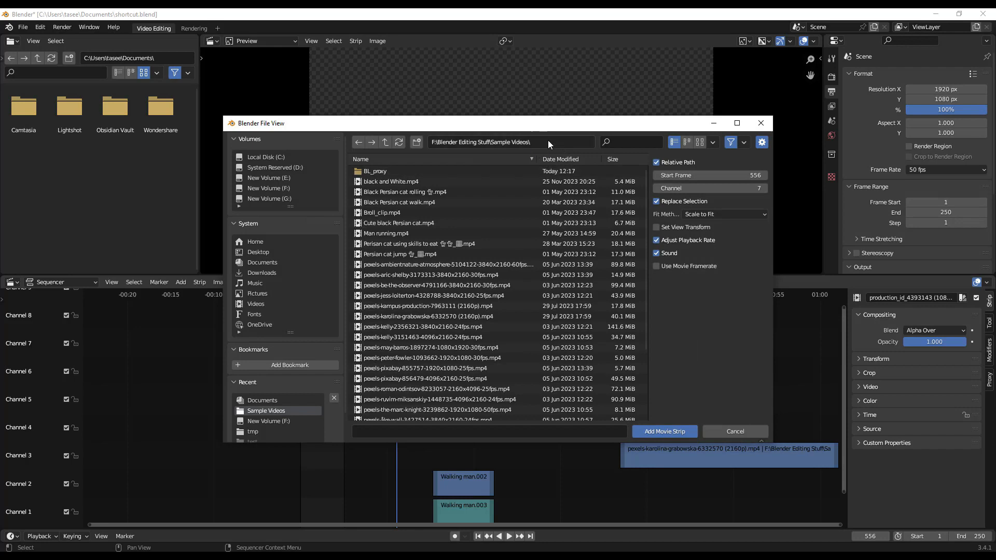
pyautogui.scroll(-5, 442, 323)
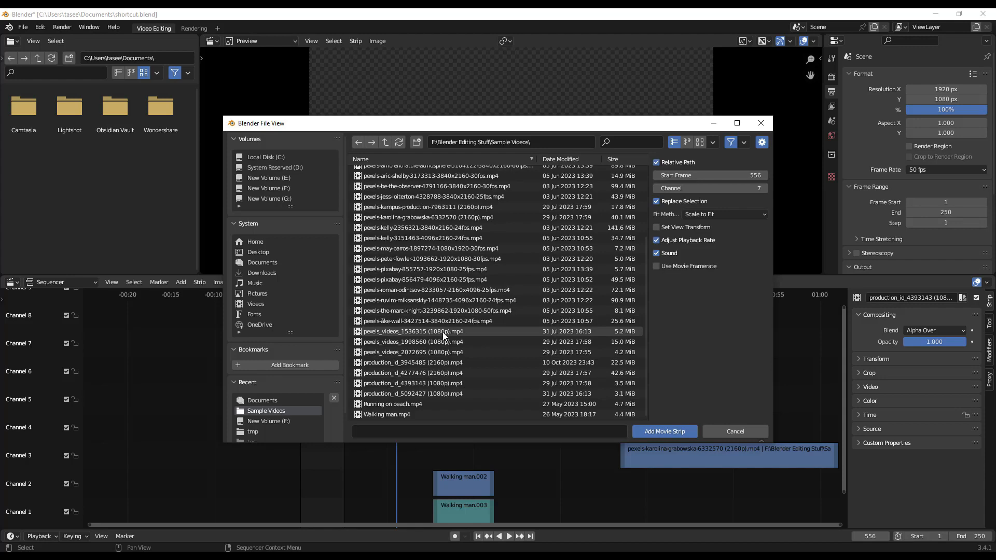
pyautogui.doubleClick(443, 333)
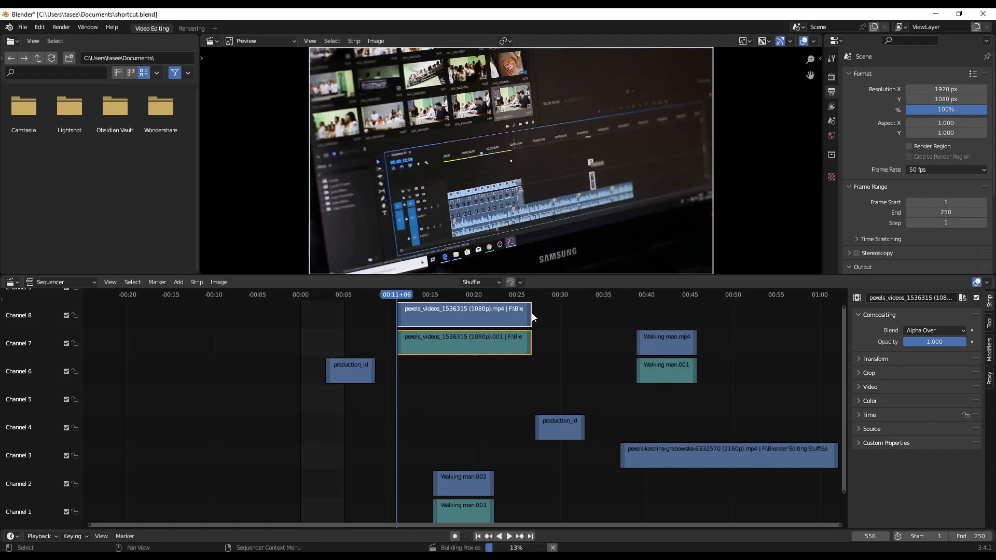
pyautogui.hotkey('shift', 'a')
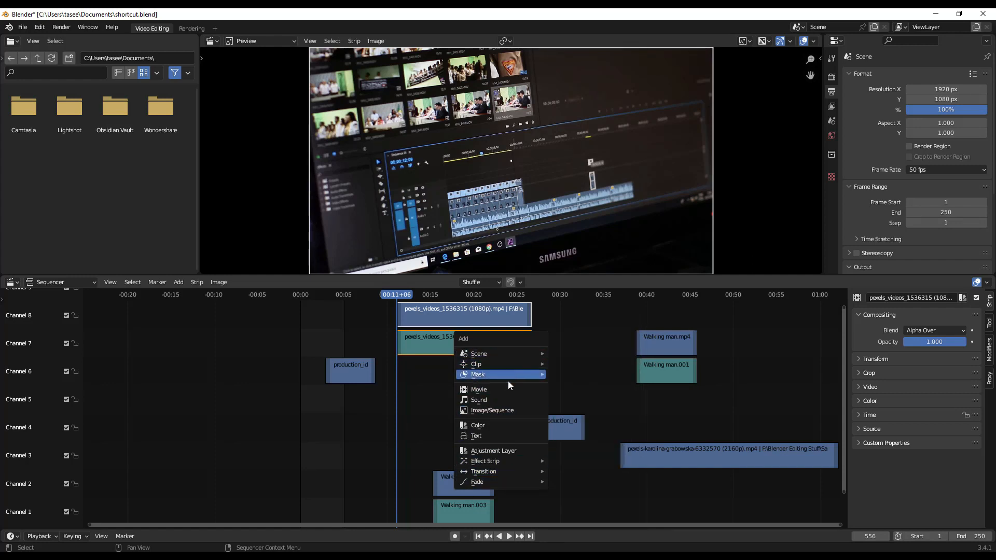
pyautogui.click(510, 411)
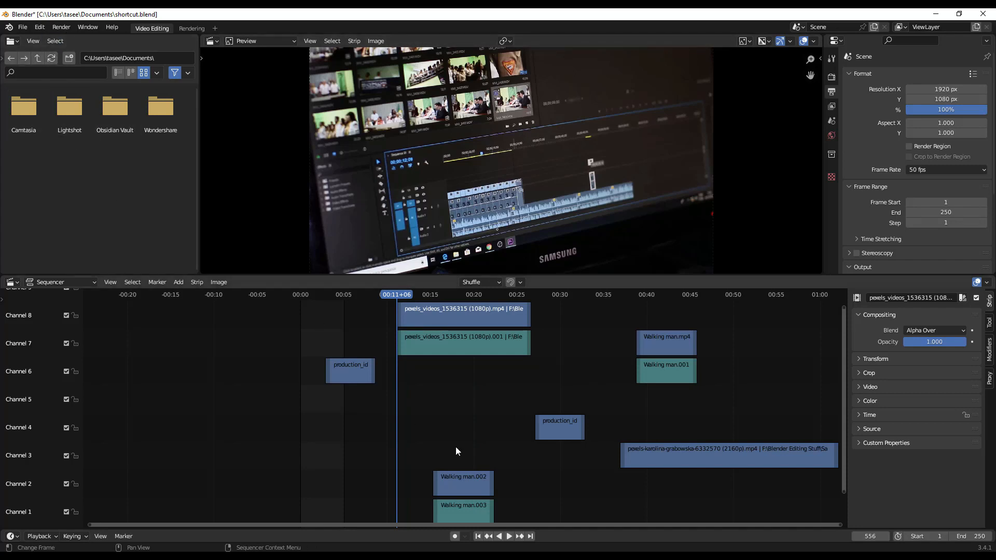
pyautogui.hotkey('shift', 'a')
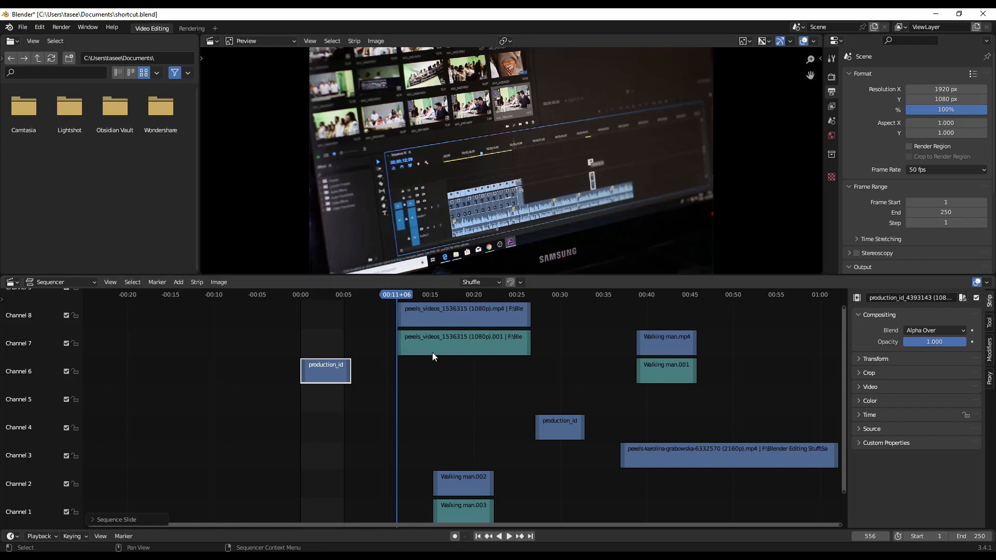
# Step: Play the production_id clip from frame 8 with the sequencer area toggled to Preview, and switch that area back to Sequencer
pyautogui.moveTo(381, 303); pyautogui.dragTo(302, 307)
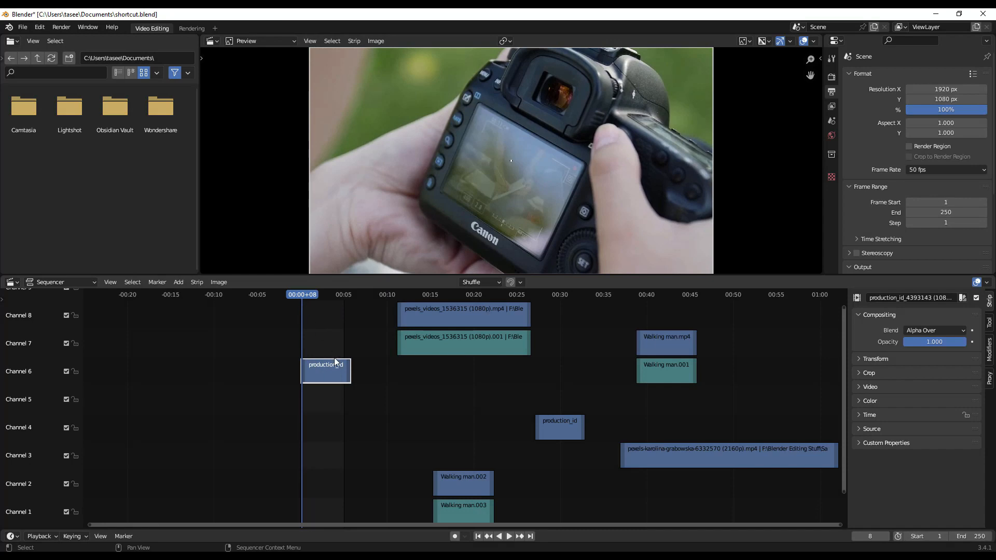
pyautogui.hotkey('ctrl', 'Tab')
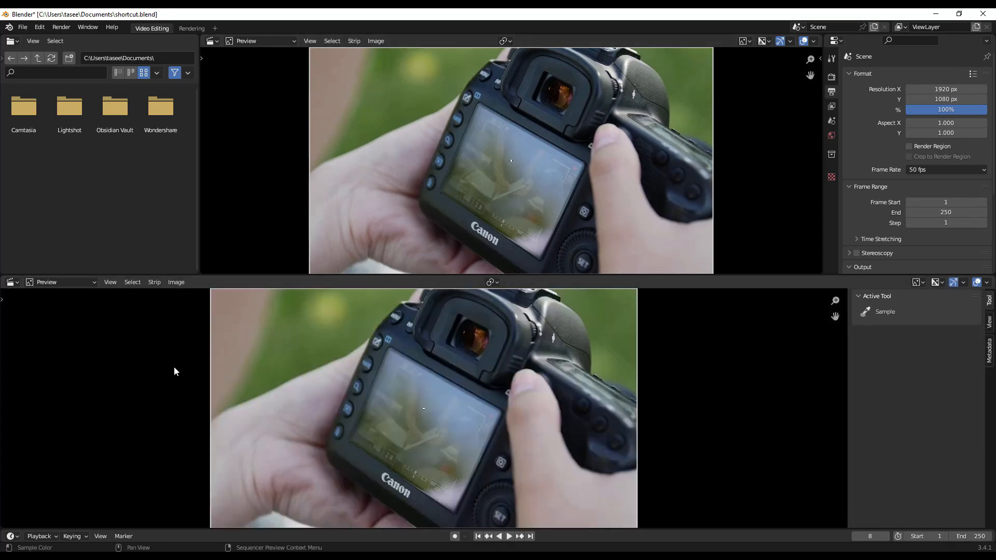
pyautogui.click(509, 536)
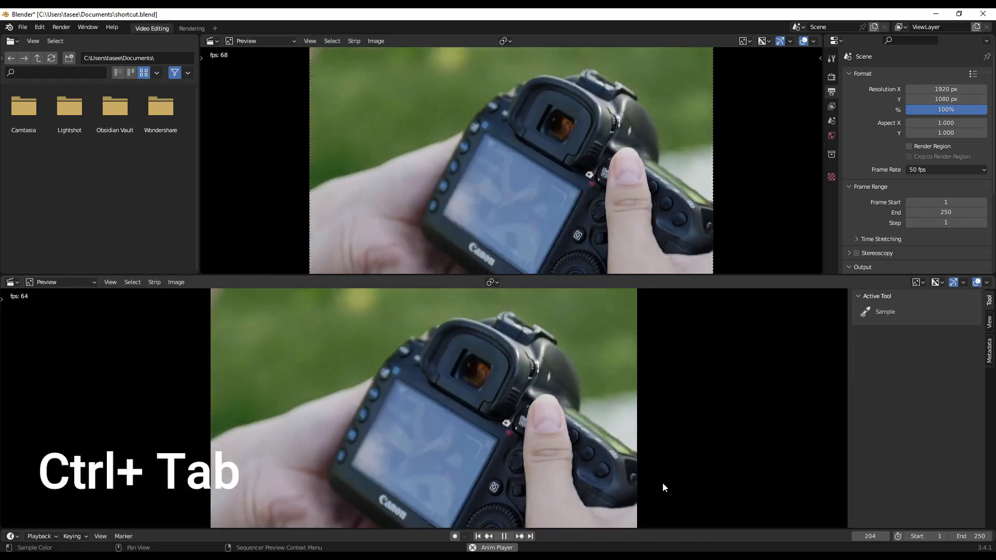
pyautogui.hotkey('ctrl', 'Tab')
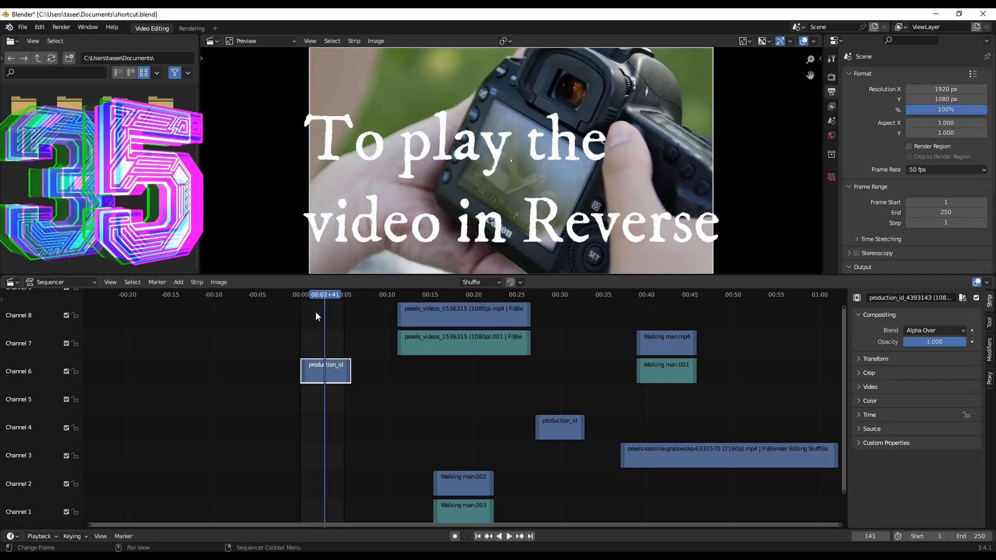
# Step: Play the timeline in reverse, stop it, and start reverse playback again
pyautogui.click(500, 537)
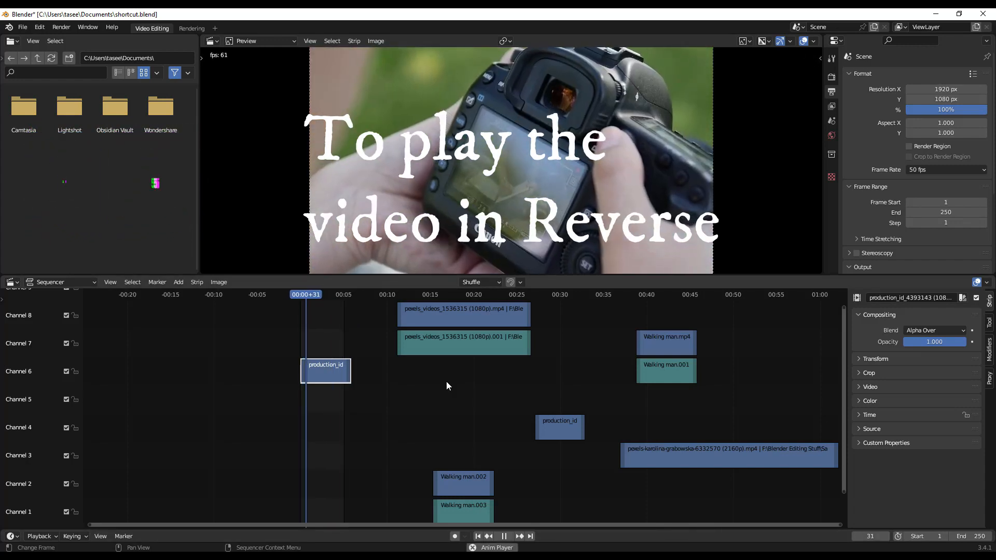
pyautogui.press('Escape')
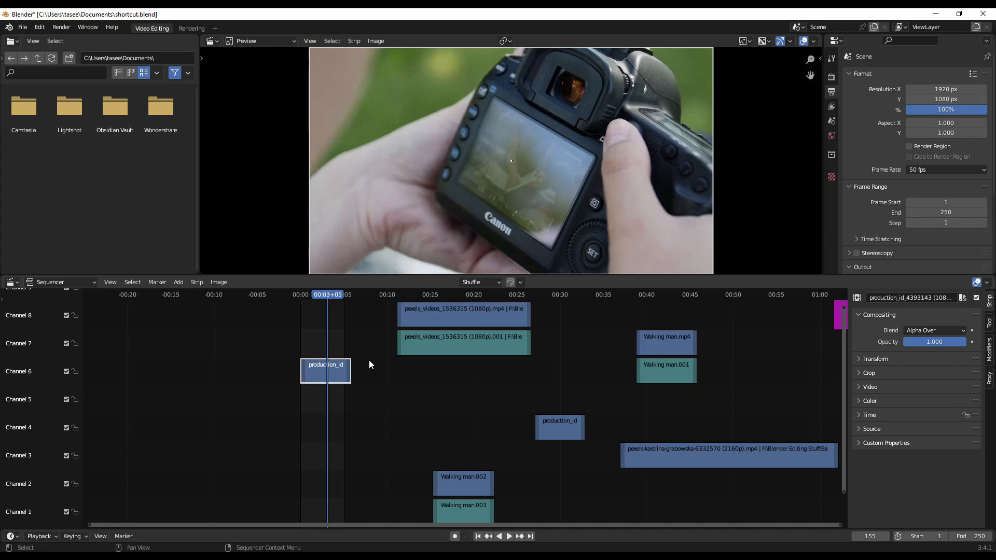
pyautogui.hotkey('ctrl', 'shift', 'space')
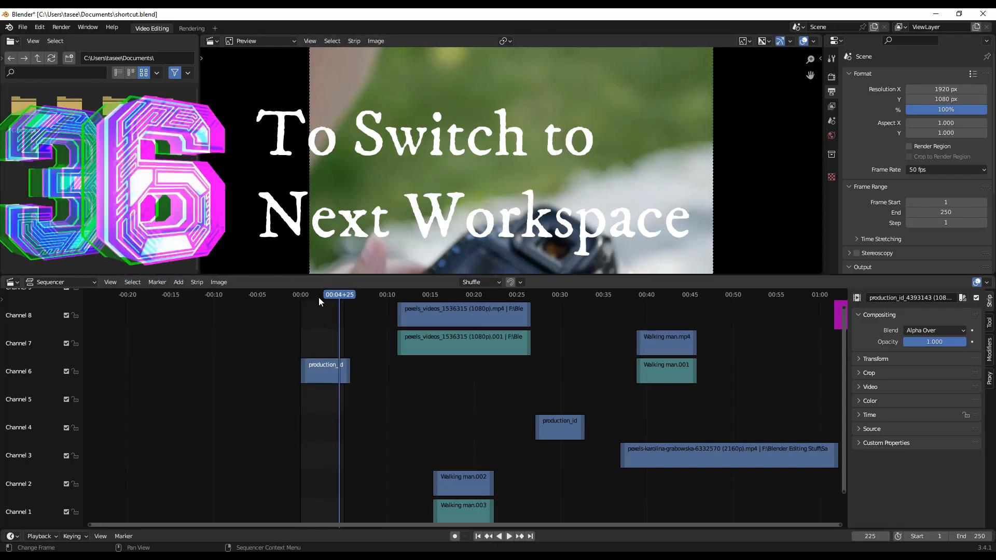
# Step: Add a Compositing workspace from the VFX templates and another Video Editing workspace from the Video Editing templates
pyautogui.click(214, 30)
pyautogui.moveTo(206, 78)
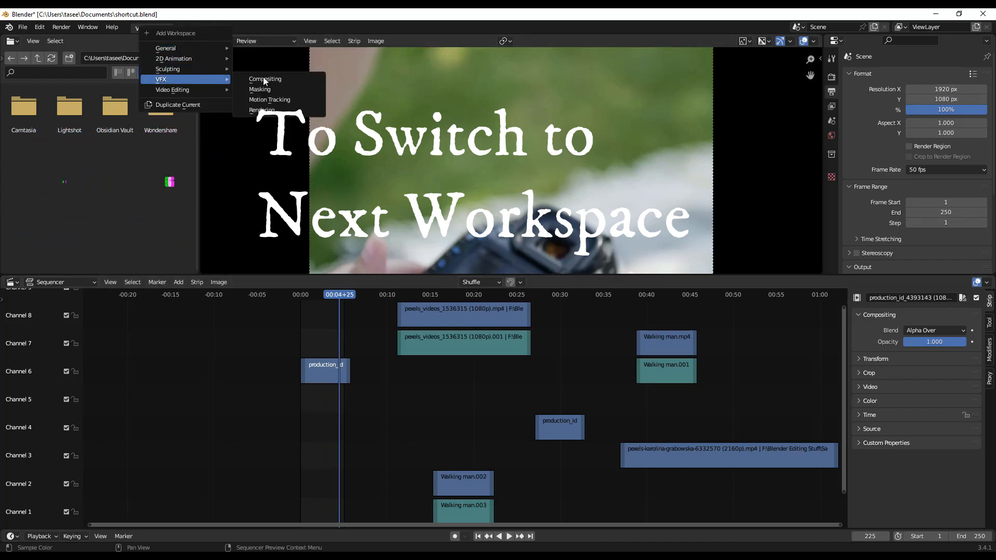
pyautogui.click(265, 78)
pyautogui.click(259, 30)
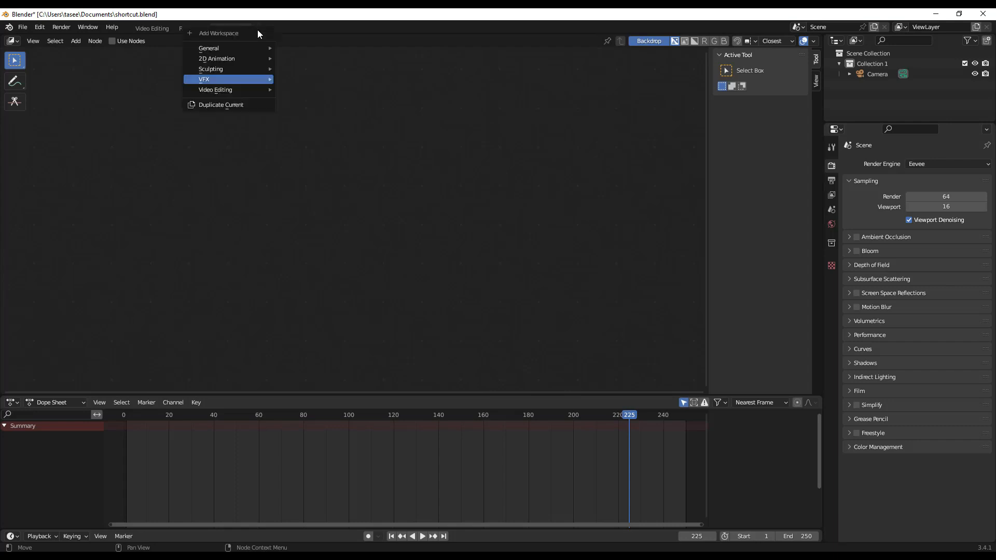
pyautogui.moveTo(279, 70)
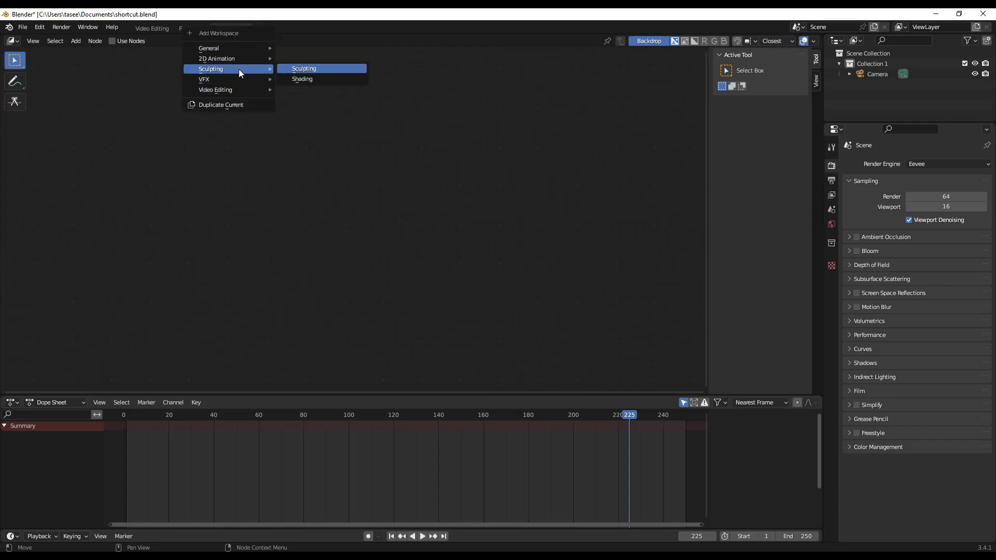
pyautogui.moveTo(243, 90)
pyautogui.click(309, 100)
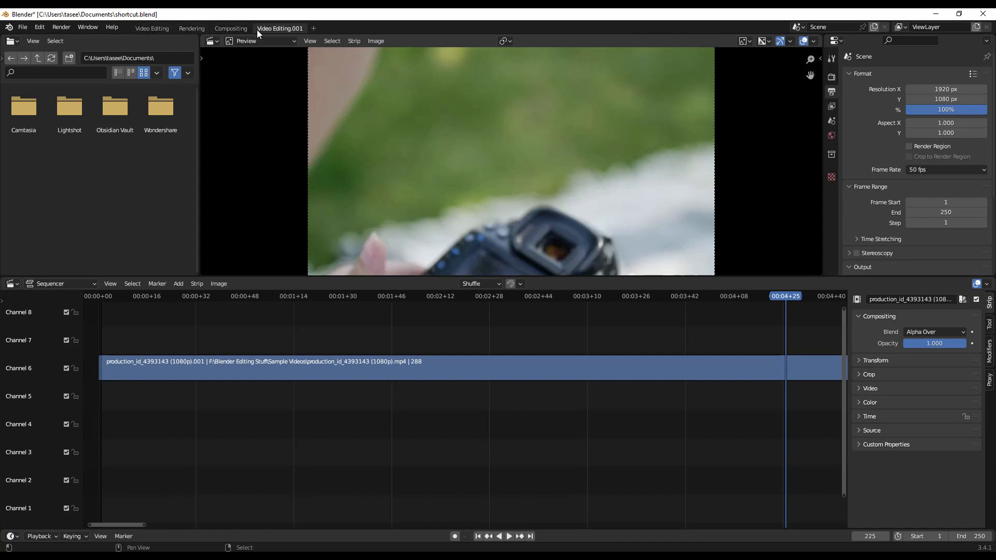
# Step: Return to the original Video Editing workspace and cycle forward through Rendering and Compositing to Video Editing.001
pyautogui.click(150, 29)
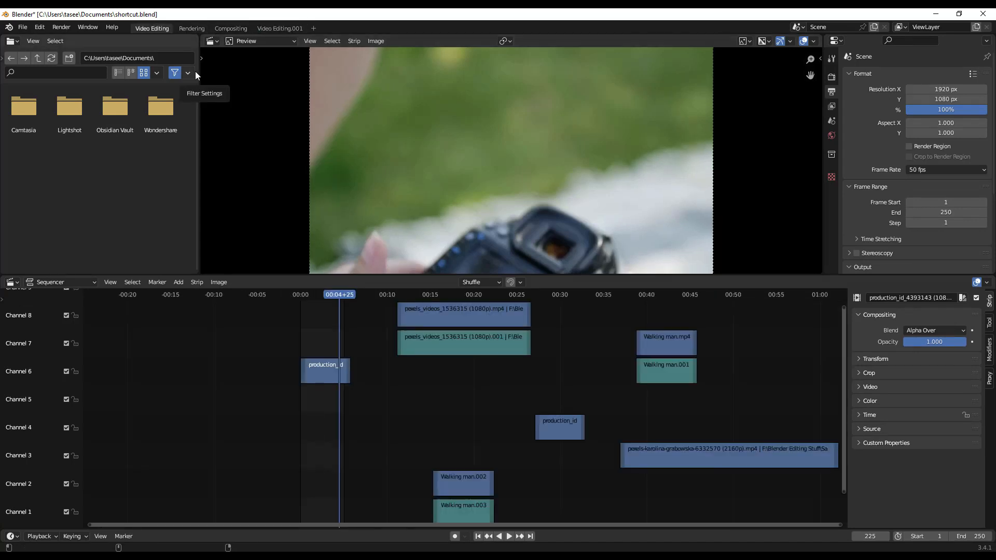
pyautogui.hotkey('ctrl', 'pagedown')
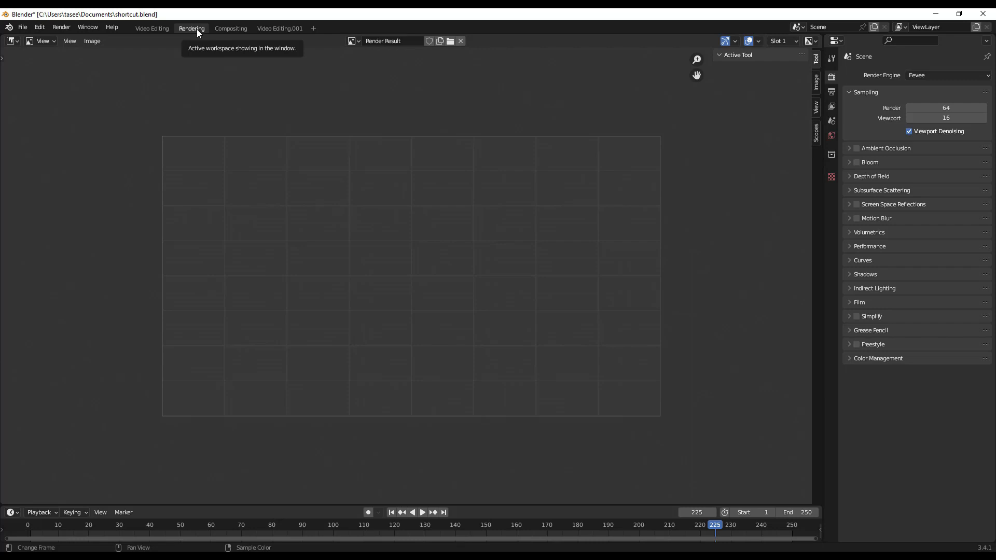
pyautogui.hotkey('ctrl', 'pagedown')
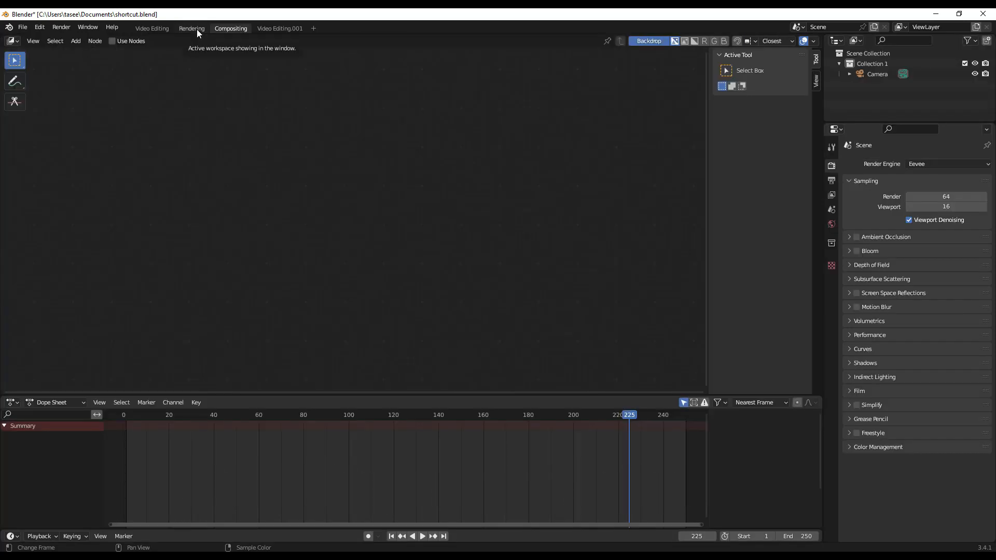
pyautogui.hotkey('ctrl', 'pagedown')
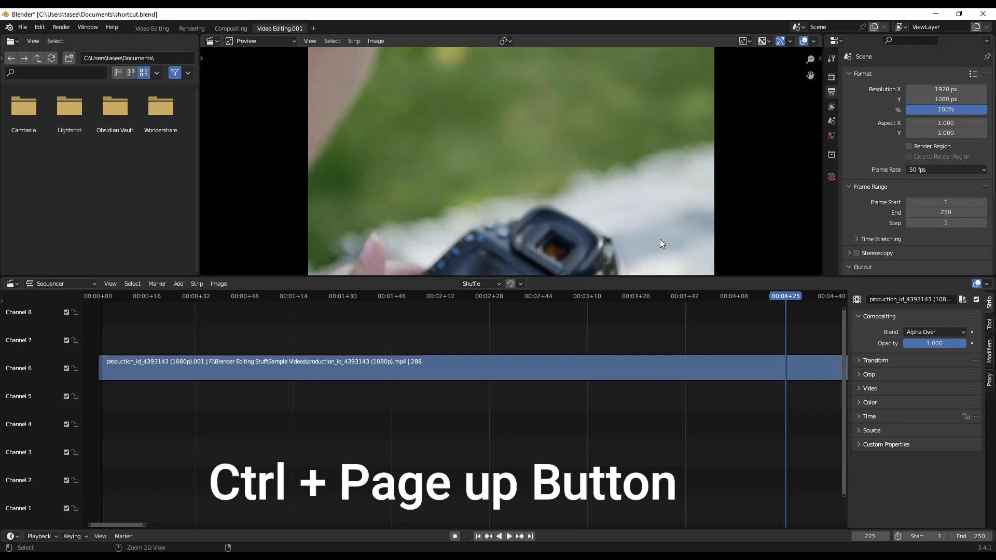
# Step: Cycle backward through the Compositing and Rendering workspaces to the original Video Editing workspace
pyautogui.hotkey('ctrl', 'pageup')
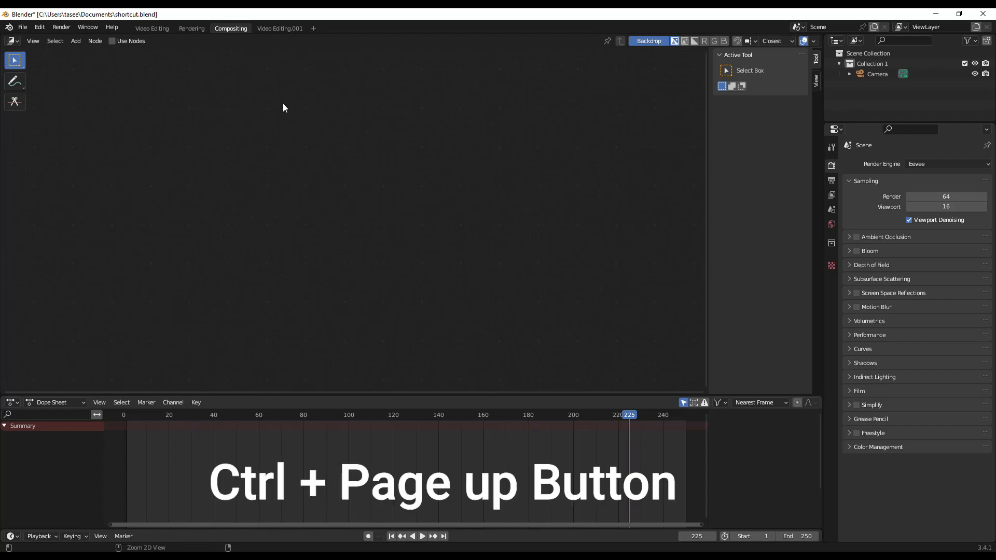
pyautogui.hotkey('ctrl', 'pageup')
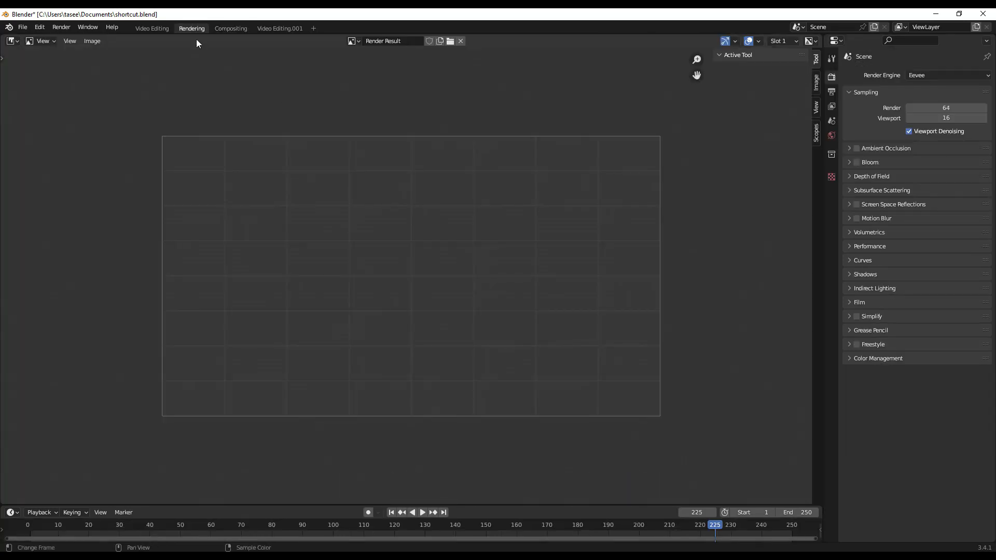
pyautogui.hotkey('ctrl', 'pageup')
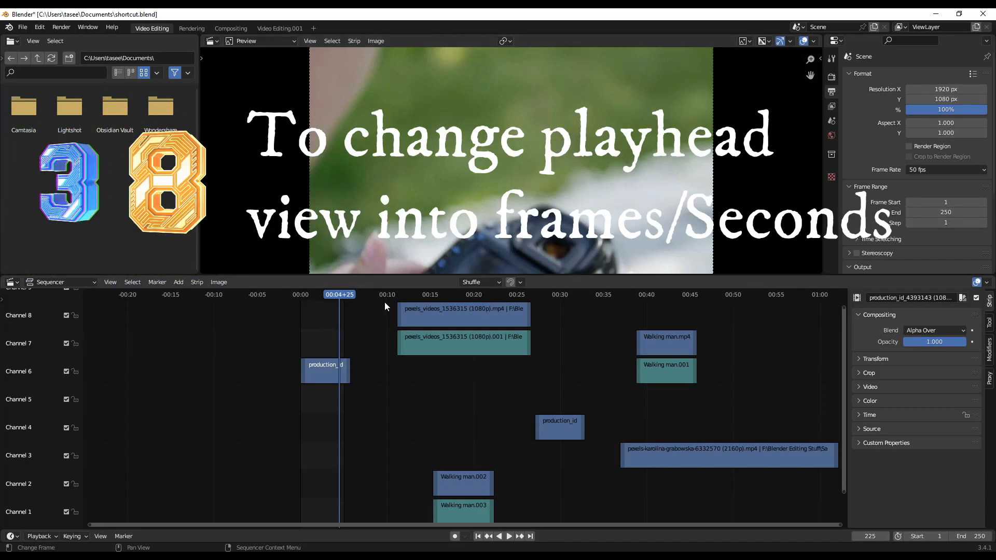
# Step: Move the playhead to 00:20+36 and switch the sequencer's time display from seconds to frames
pyautogui.press('space')
pyautogui.moveTo(338, 296); pyautogui.dragTo(363, 300)
pyautogui.moveTo(367, 300); pyautogui.dragTo(494, 298)
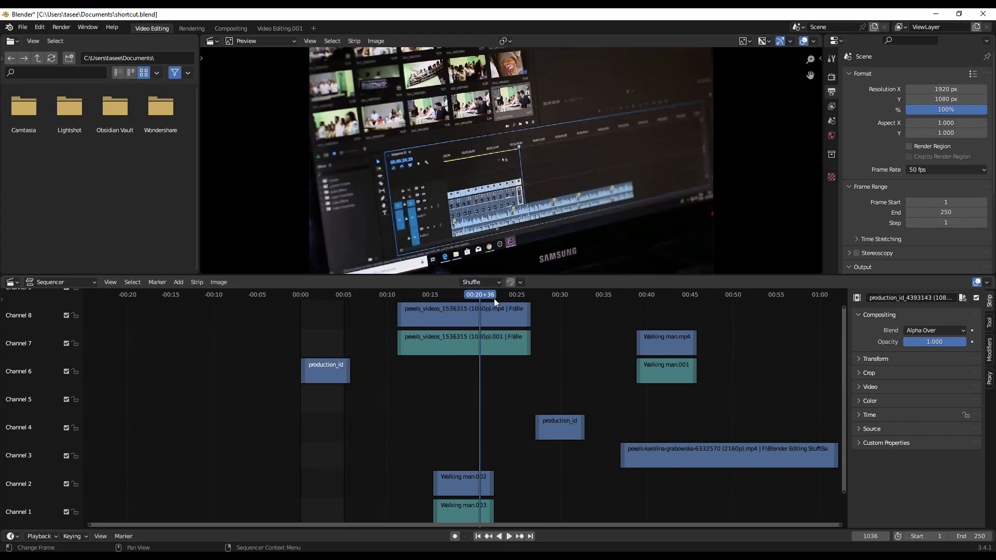
pyautogui.hotkey('ctrl', 't')
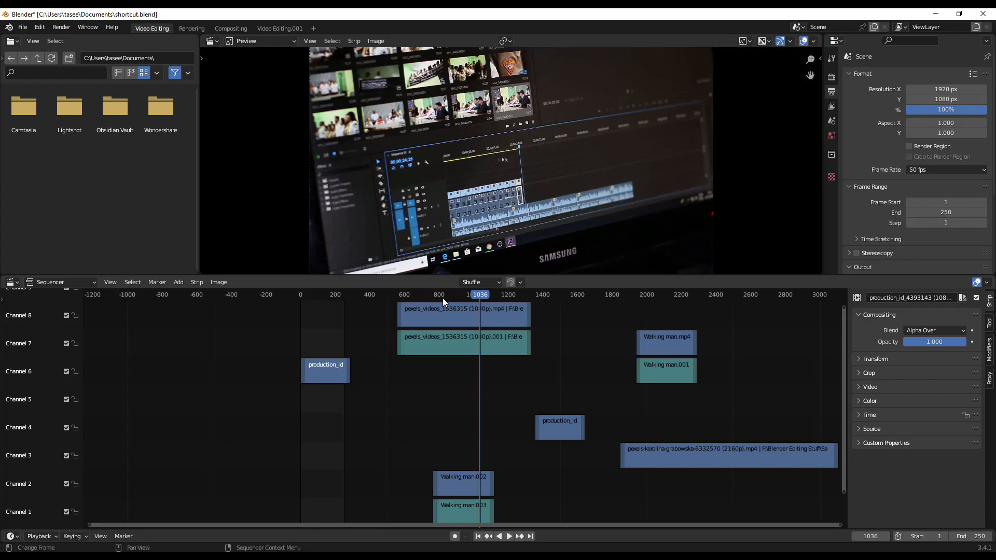
# Step: Move the playhead to frame 266 and switch the sequencer's time display from frames to seconds
pyautogui.moveTo(320, 295); pyautogui.dragTo(342, 300)
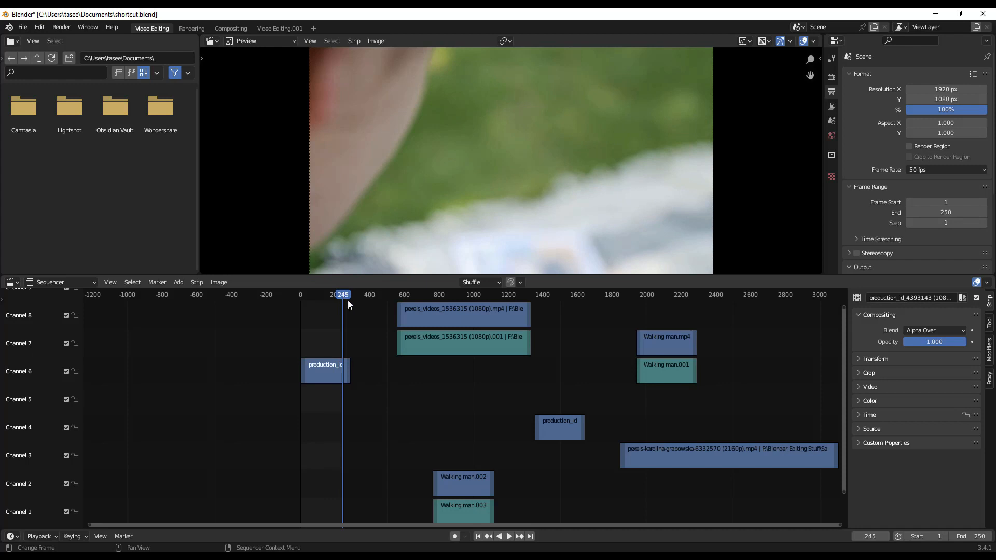
pyautogui.click(347, 294)
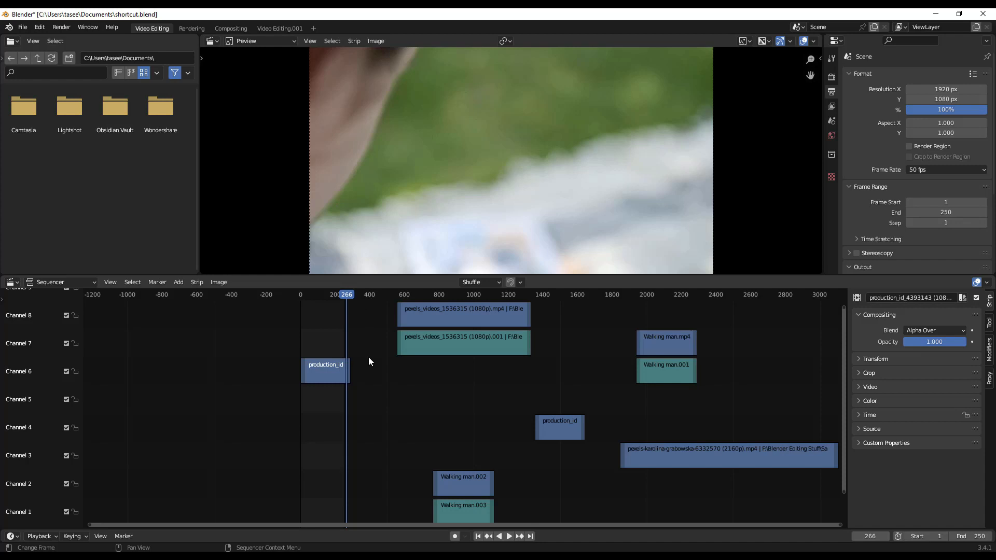
pyautogui.hotkey('ctrl', 't')
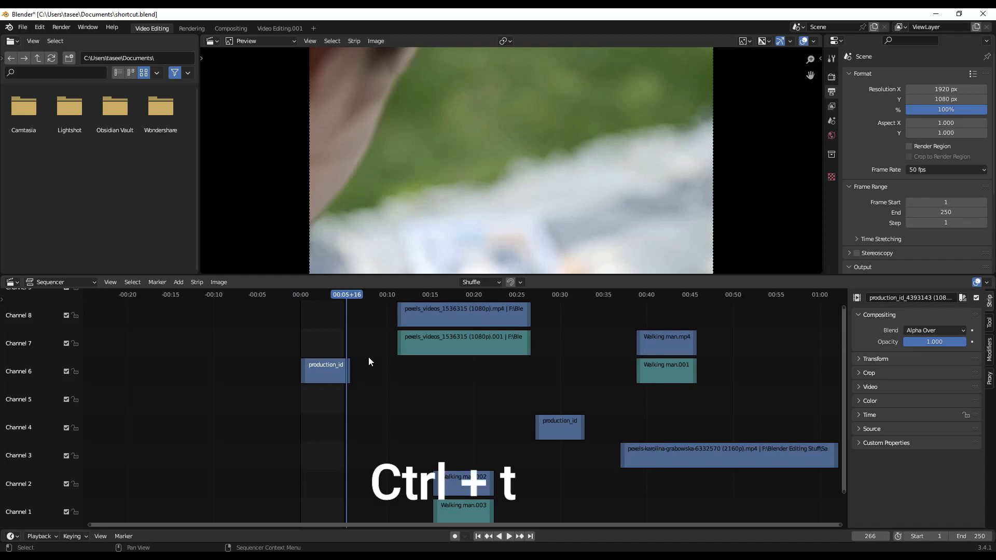
pyautogui.hotkey('ctrl', 't')
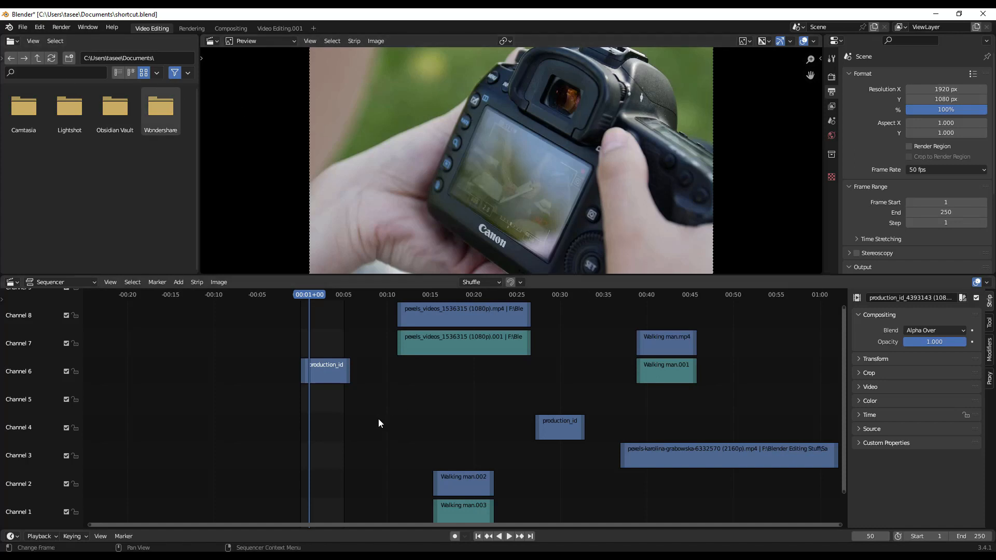
# Step: Maximize the sequencer area with the main menus kept, restore the layout, and repeat the toggle once
pyautogui.hotkey('ctrl', 'space')
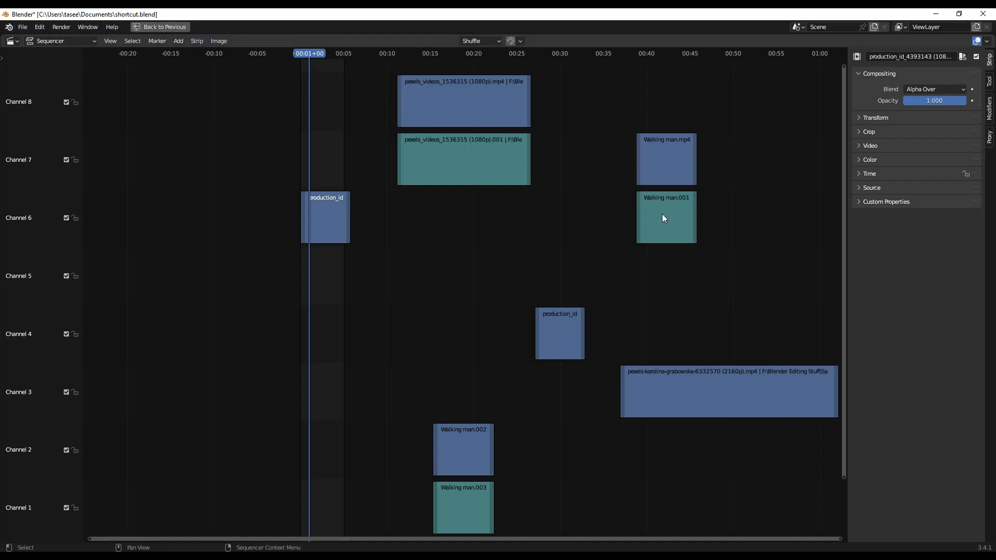
pyautogui.hotkey('ctrl', 'space')
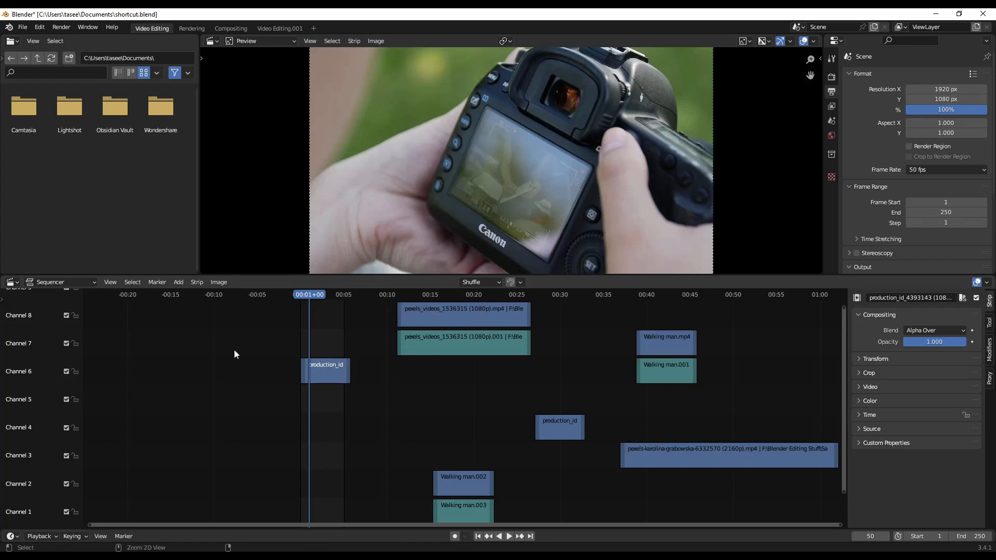
pyautogui.hotkey('ctrl', 'space')
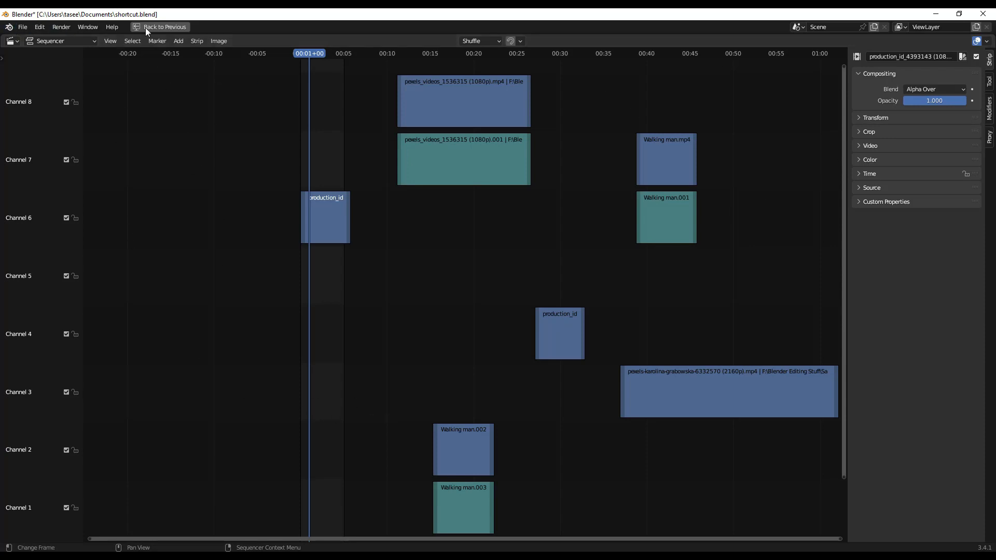
pyautogui.click(40, 27)
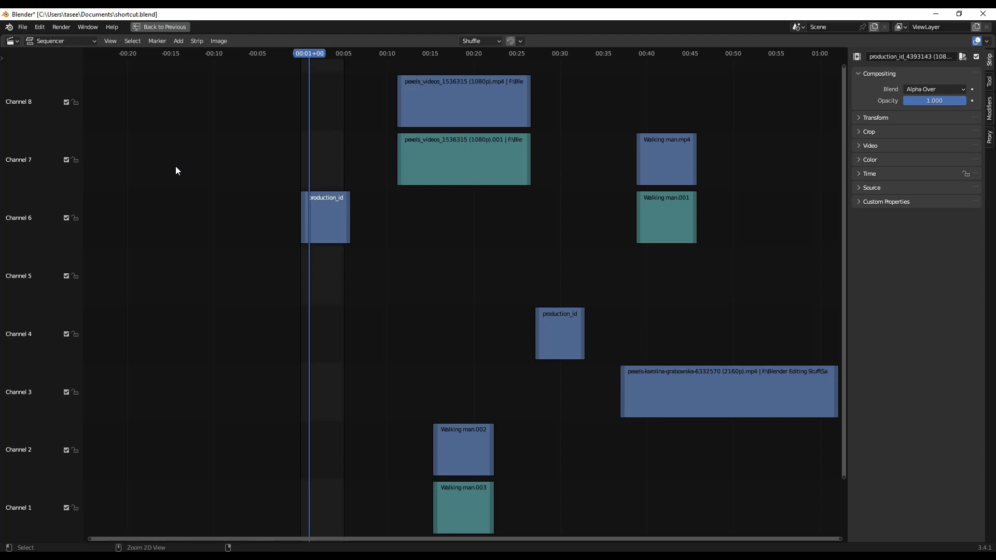
pyautogui.hotkey('ctrl', 'space')
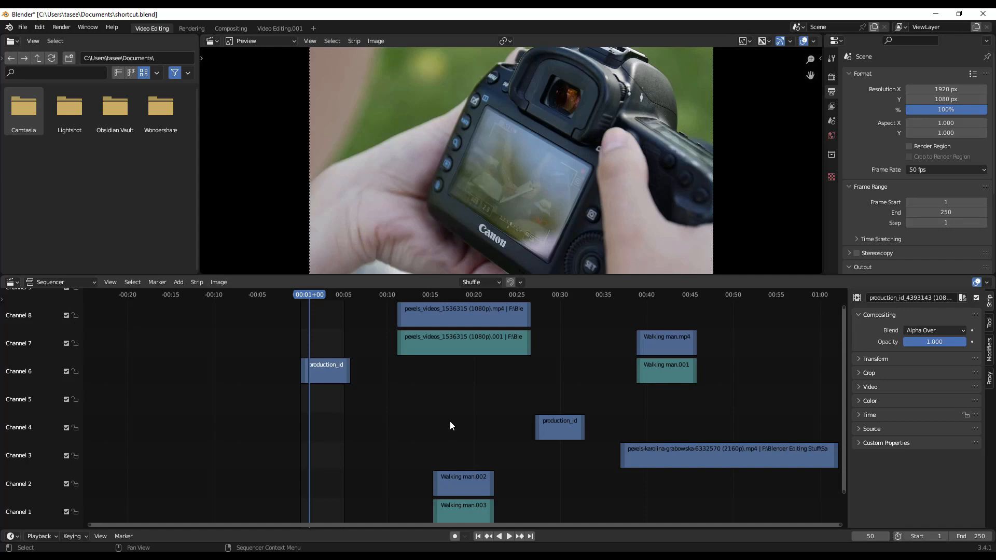
# Step: Toggle the sequencer to full screen without menus or headers and back to the normal layout, twice
pyautogui.hotkey('ctrl', 'alt', 'space')
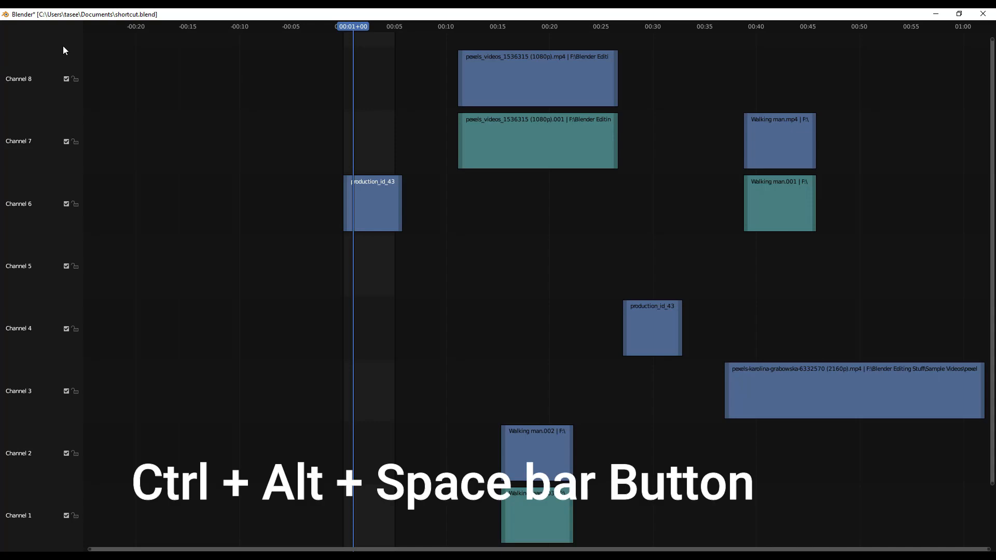
pyautogui.hotkey('ctrl', 'alt', 'space')
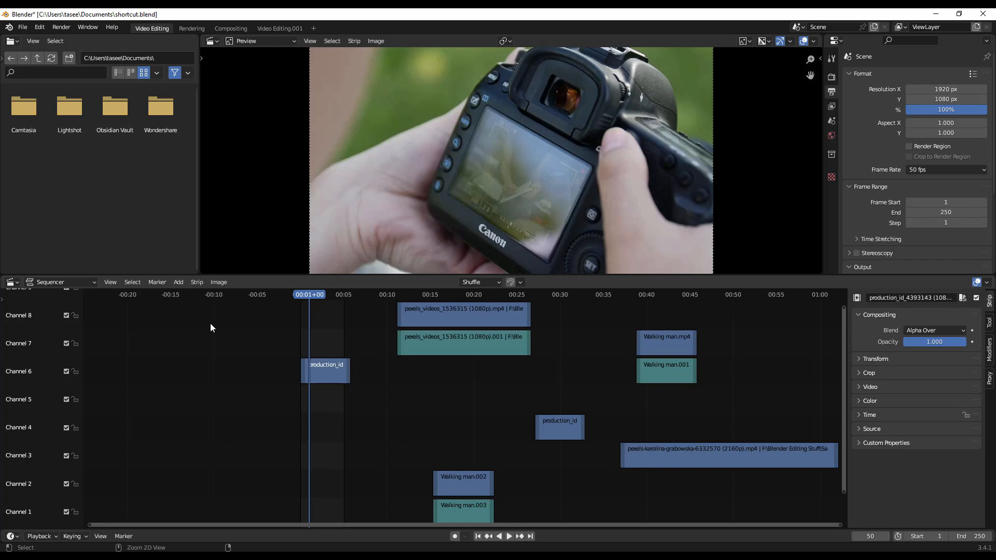
pyautogui.hotkey('ctrl', 'alt', 'space')
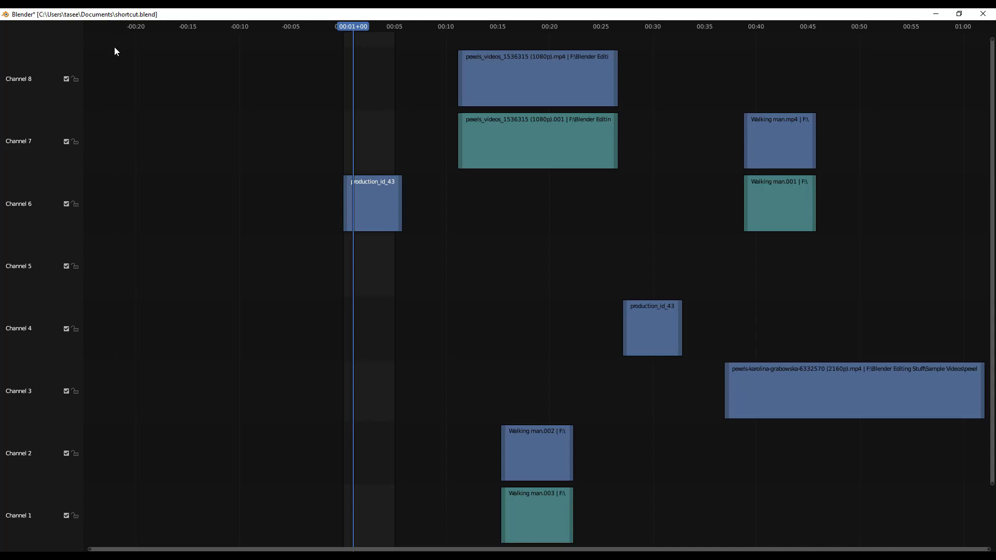
pyautogui.hotkey('ctrl', 'alt', 'space')
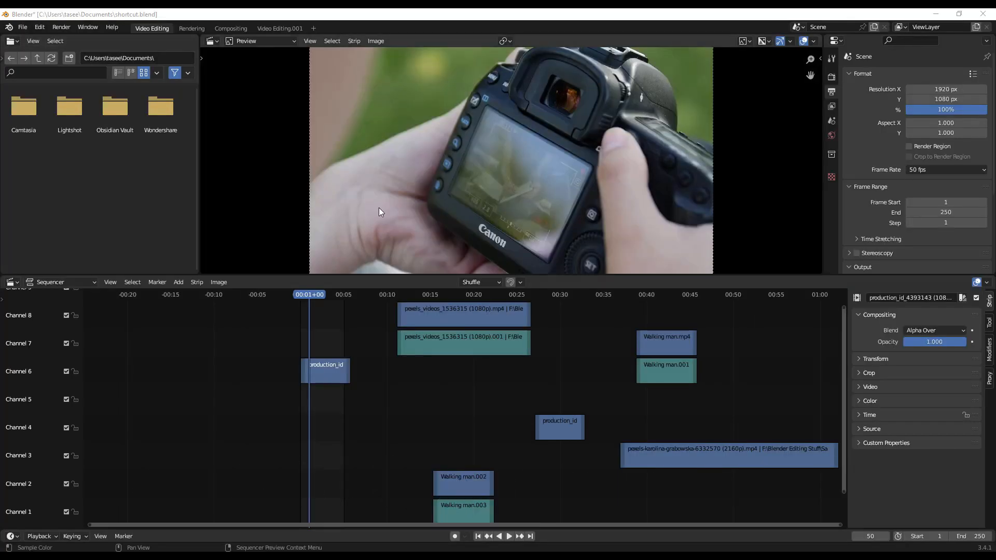